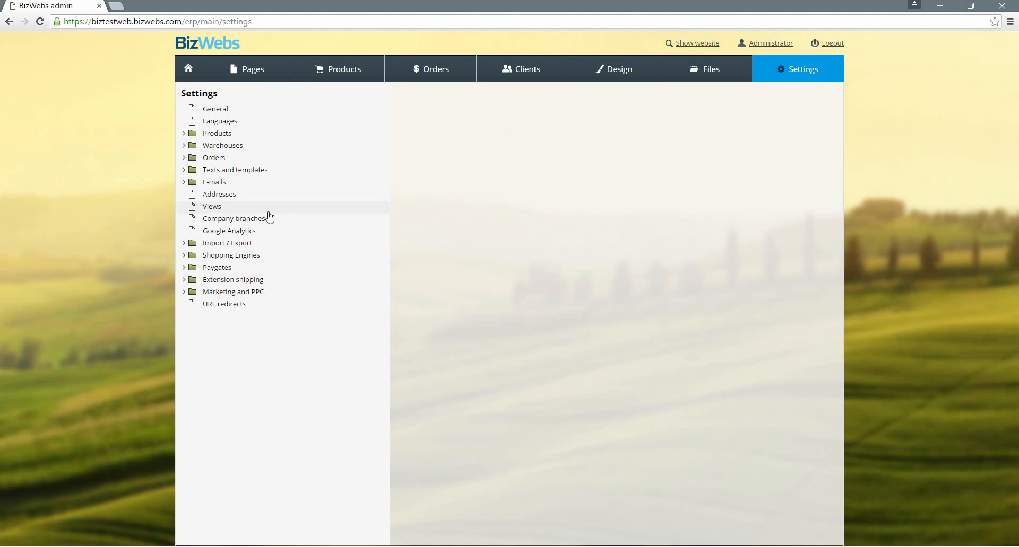
Open the Company branches settings and start adding a new company
{"action": "left_click", "coordinate": [229, 223]}
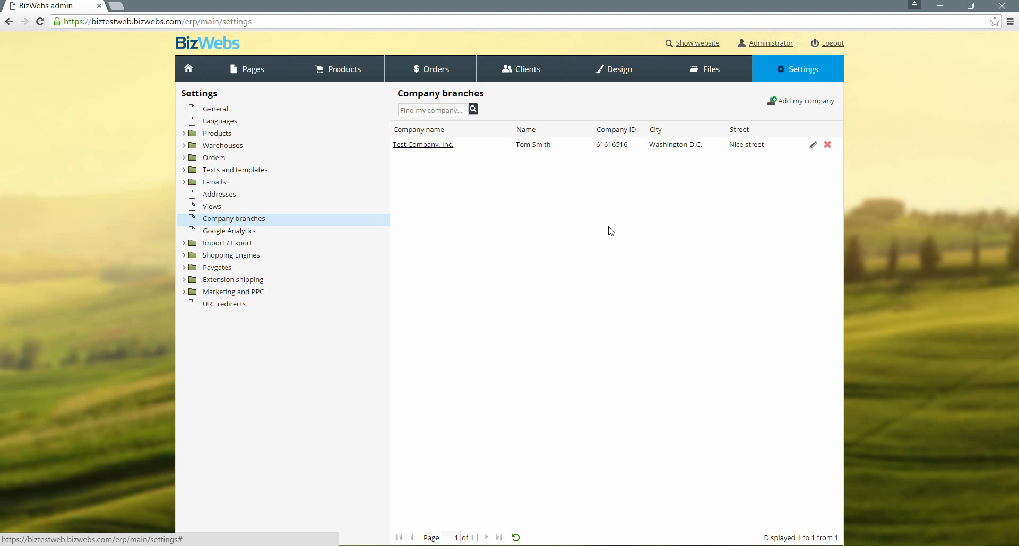
{"action": "left_click", "coordinate": [800, 102]}
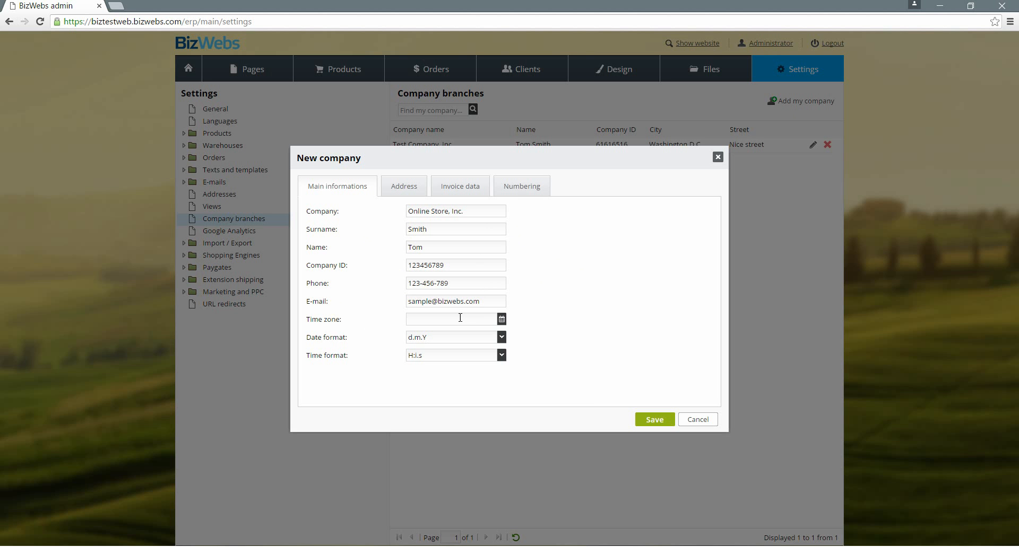
Review the new company's time zone picker, Address and Invoice data sections, and revenue source options
{"action": "left_click", "coordinate": [501, 319]}
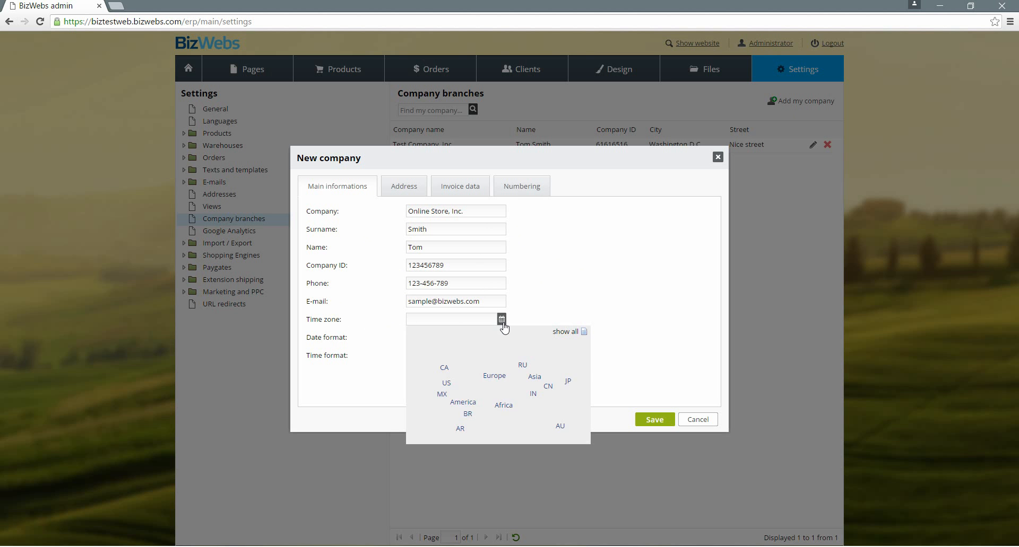
{"action": "left_click", "coordinate": [551, 308]}
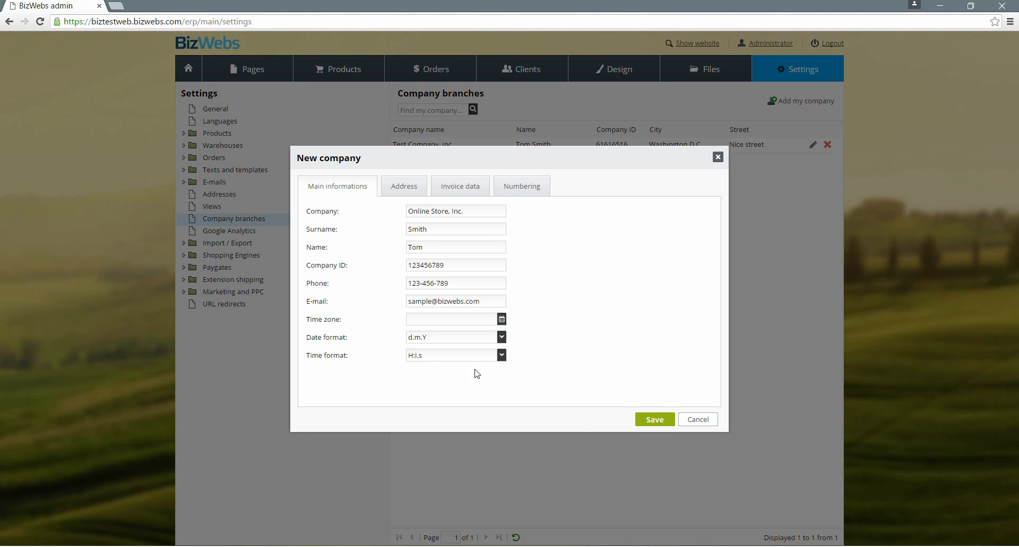
{"action": "left_click", "coordinate": [419, 188]}
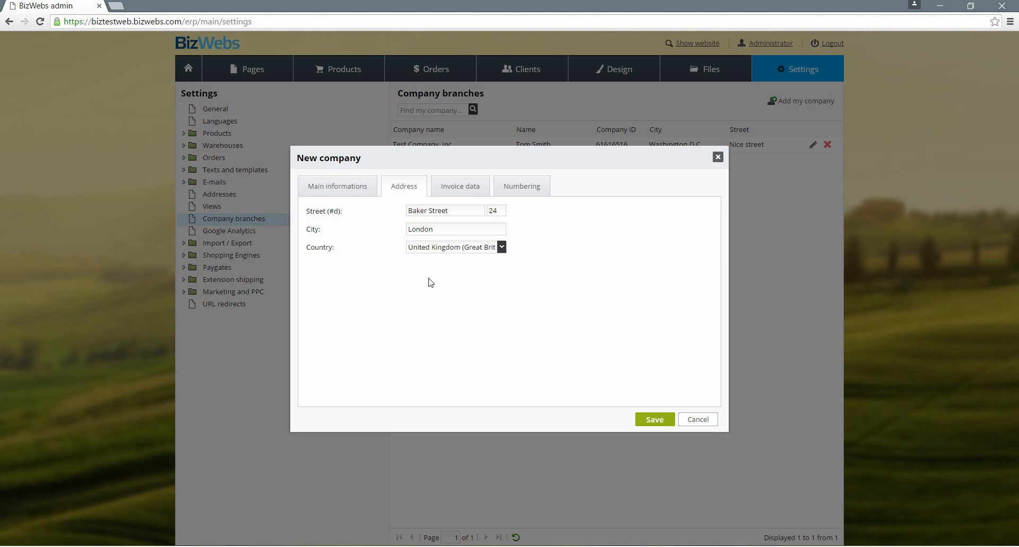
{"action": "left_click", "coordinate": [476, 194]}
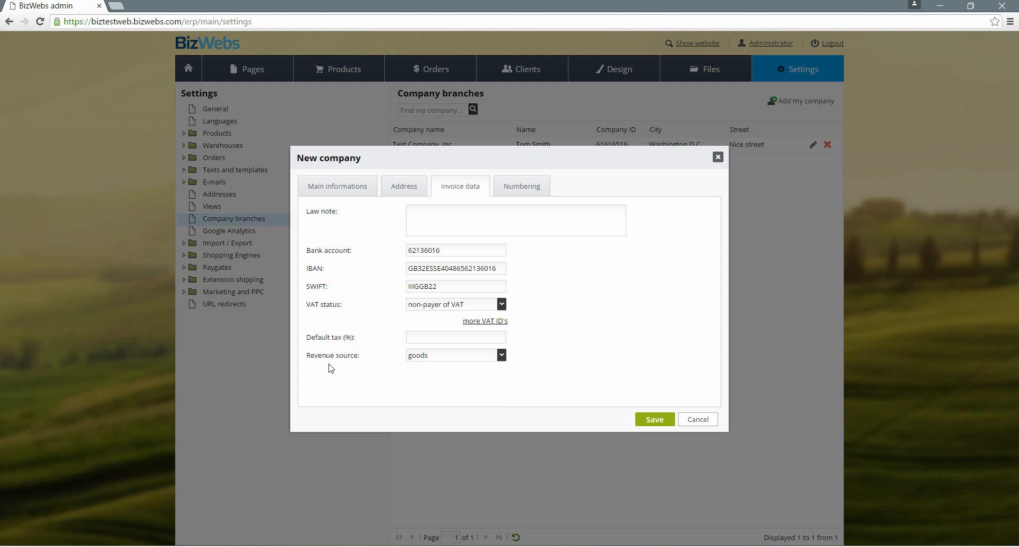
{"action": "left_click", "coordinate": [501, 356]}
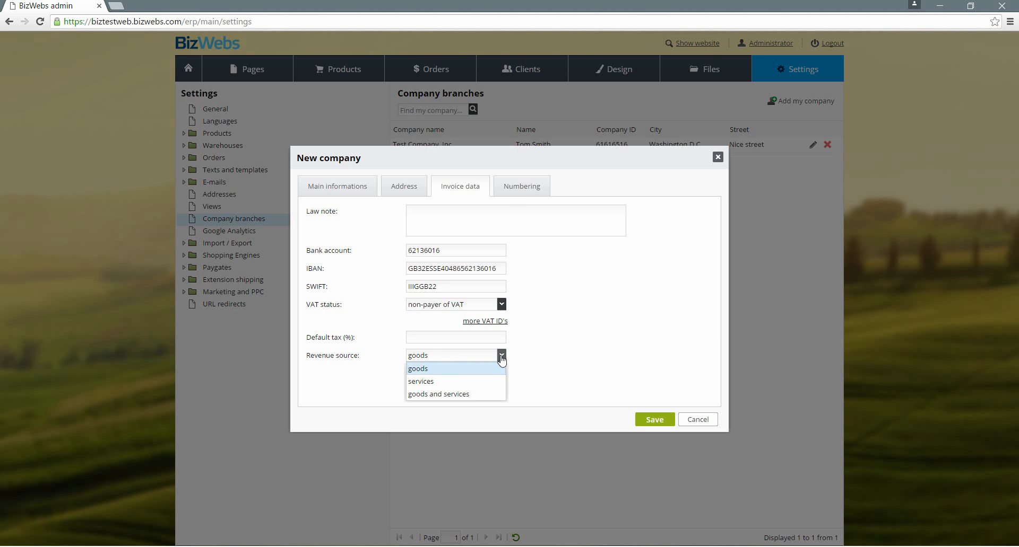
{"action": "left_click", "coordinate": [501, 360]}
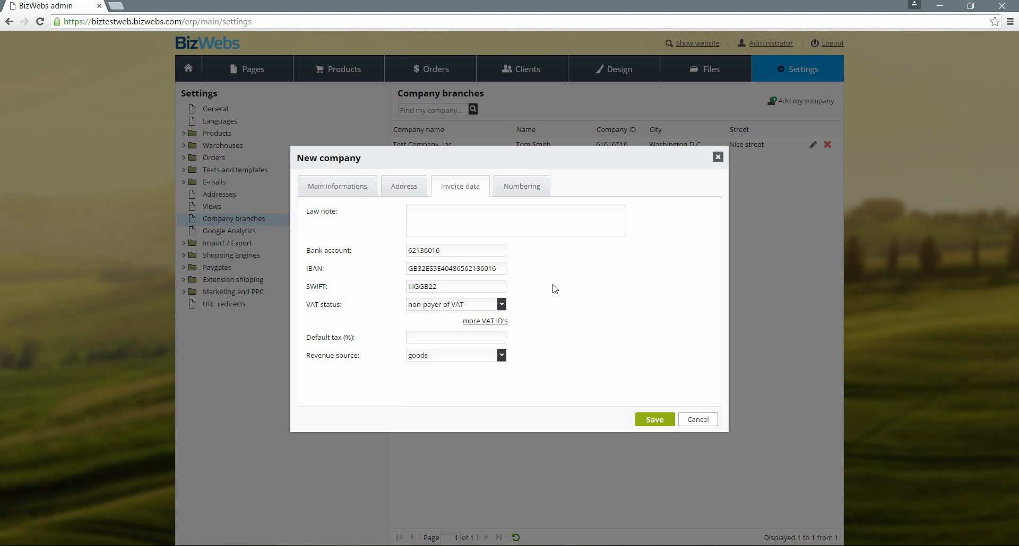
Open the Orders numbering editor in the Numbering section and inspect each cell of its format
{"action": "left_click", "coordinate": [539, 192]}
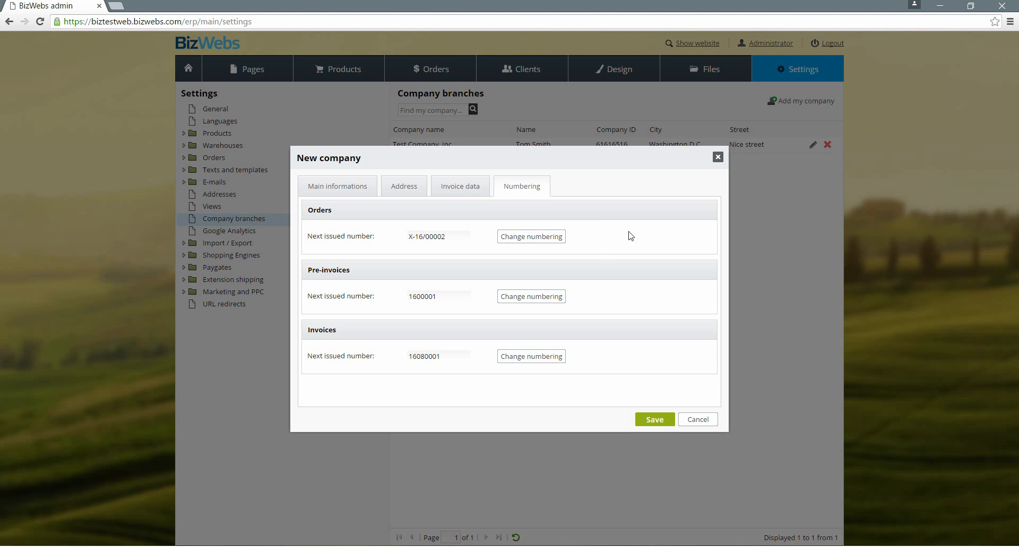
{"action": "left_click", "coordinate": [540, 244]}
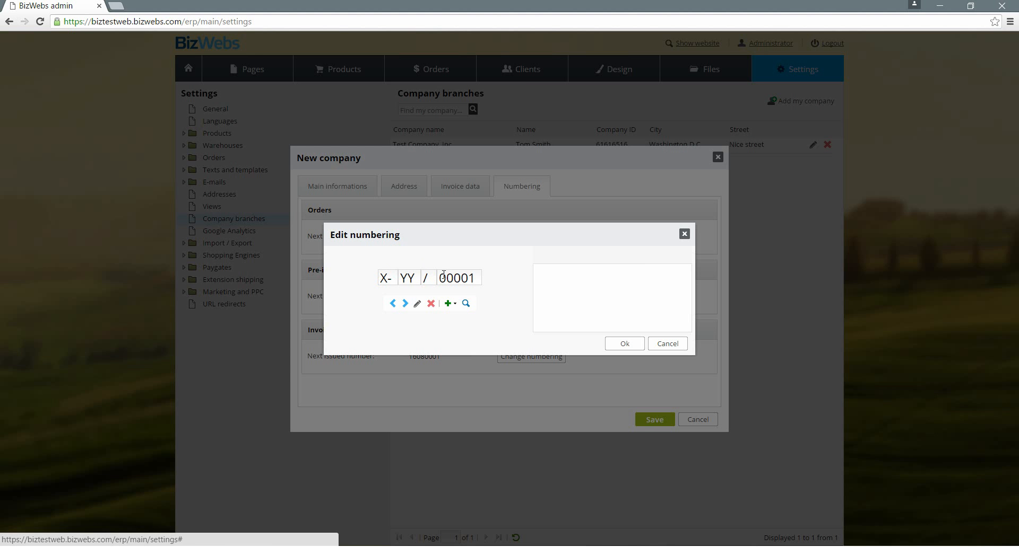
{"action": "left_click", "coordinate": [475, 280]}
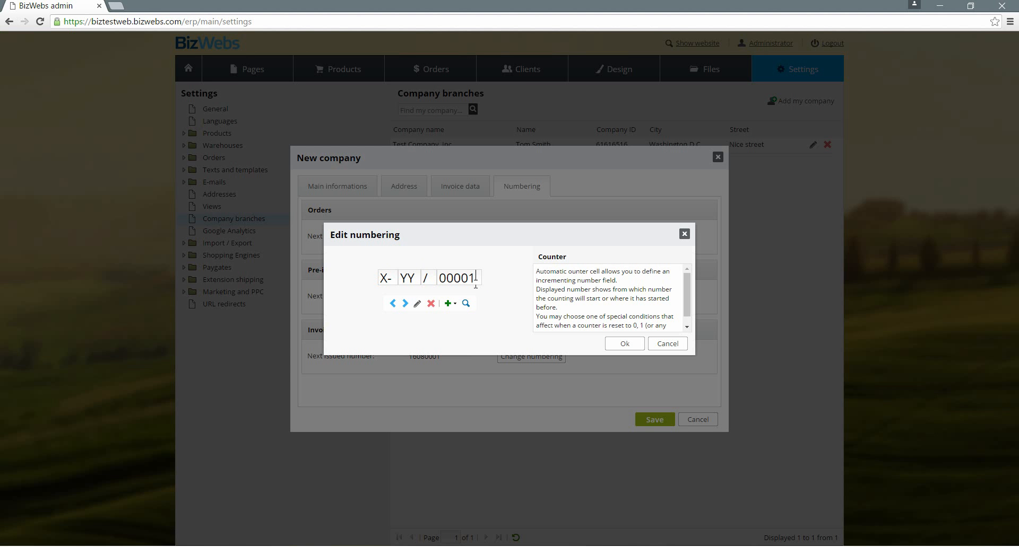
{"action": "left_click", "coordinate": [430, 278]}
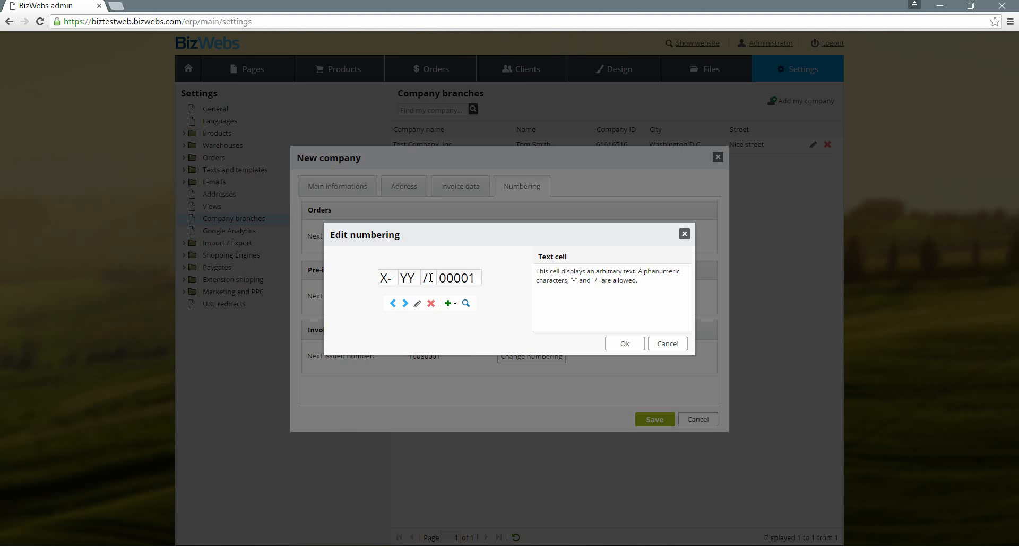
{"action": "left_click", "coordinate": [407, 279]}
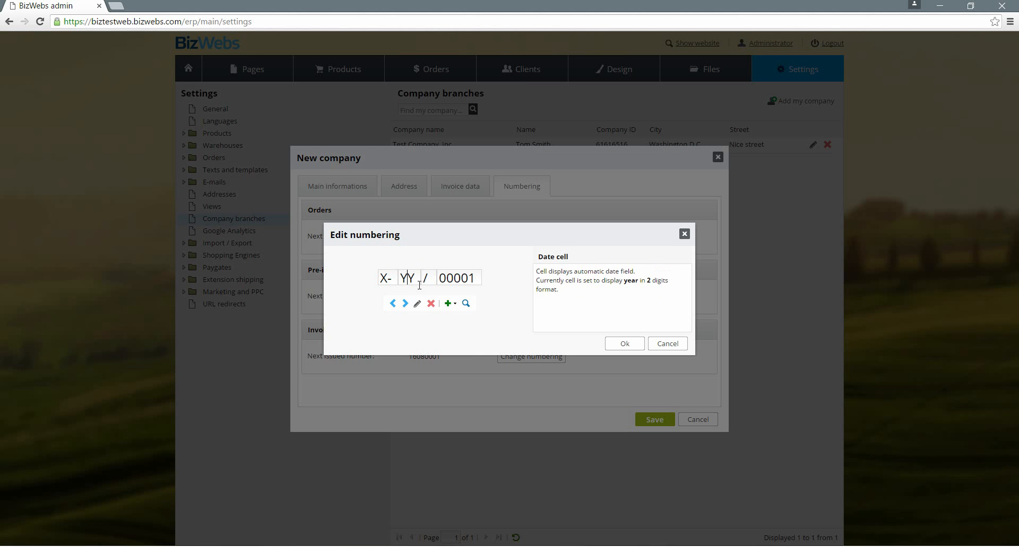
{"action": "left_click", "coordinate": [448, 304]}
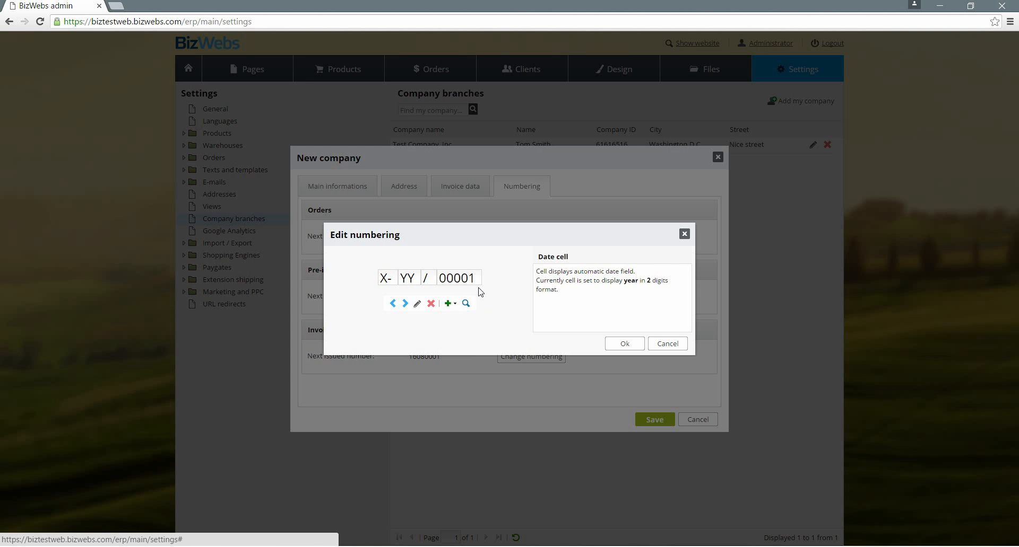
{"action": "left_click", "coordinate": [465, 279]}
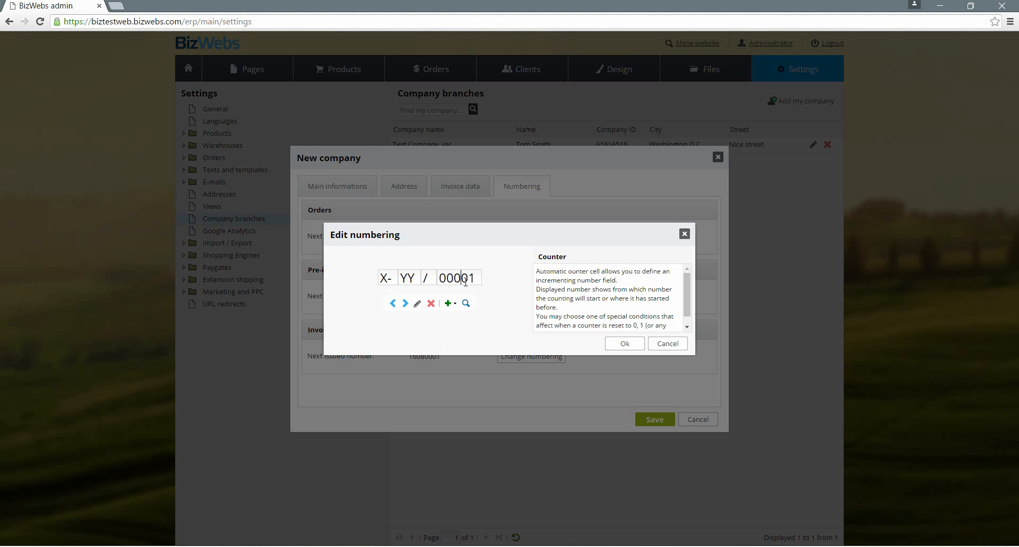
Delete all cells from the Orders numbering format
{"action": "left_click", "coordinate": [431, 303]}
{"action": "left_click", "coordinate": [432, 304]}
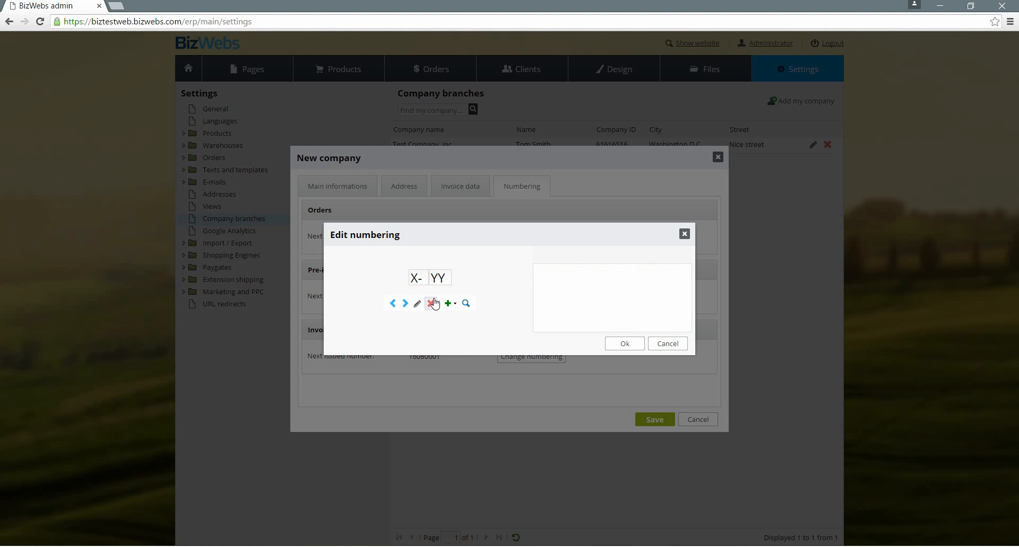
{"action": "left_click", "coordinate": [433, 303]}
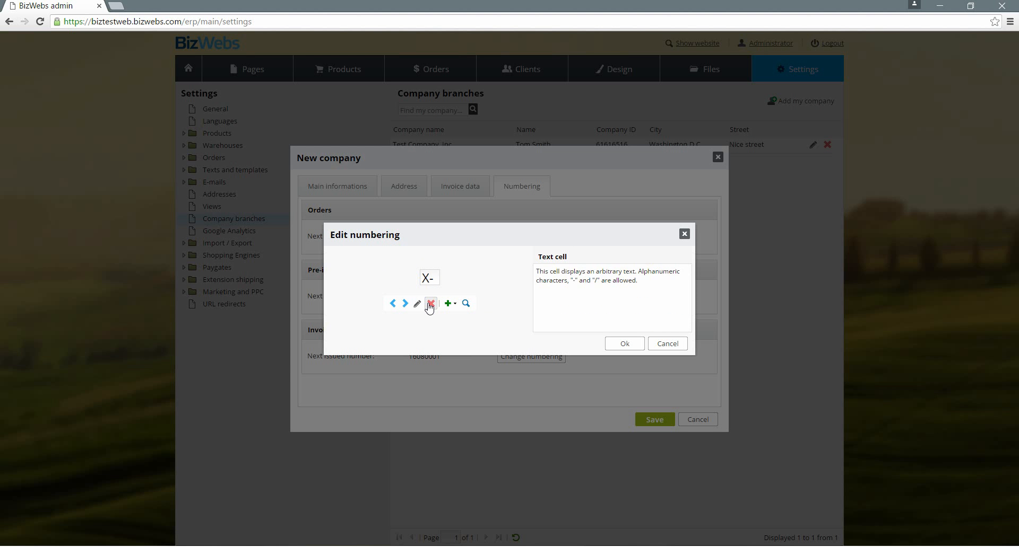
{"action": "left_click", "coordinate": [429, 305]}
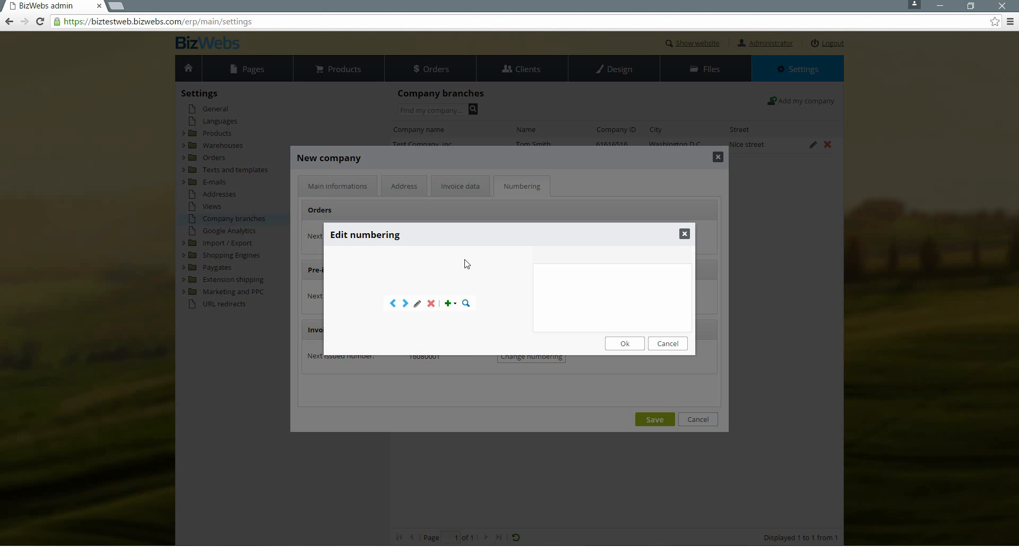
Add a date cell to the numbering format and set it to show the day in 2 digits
{"action": "left_click", "coordinate": [450, 304]}
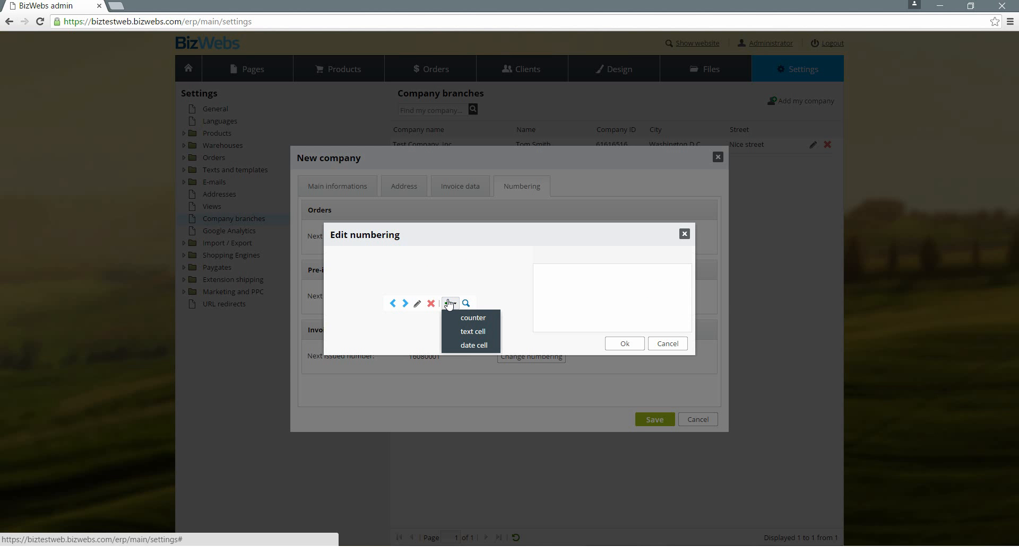
{"action": "left_click", "coordinate": [475, 346]}
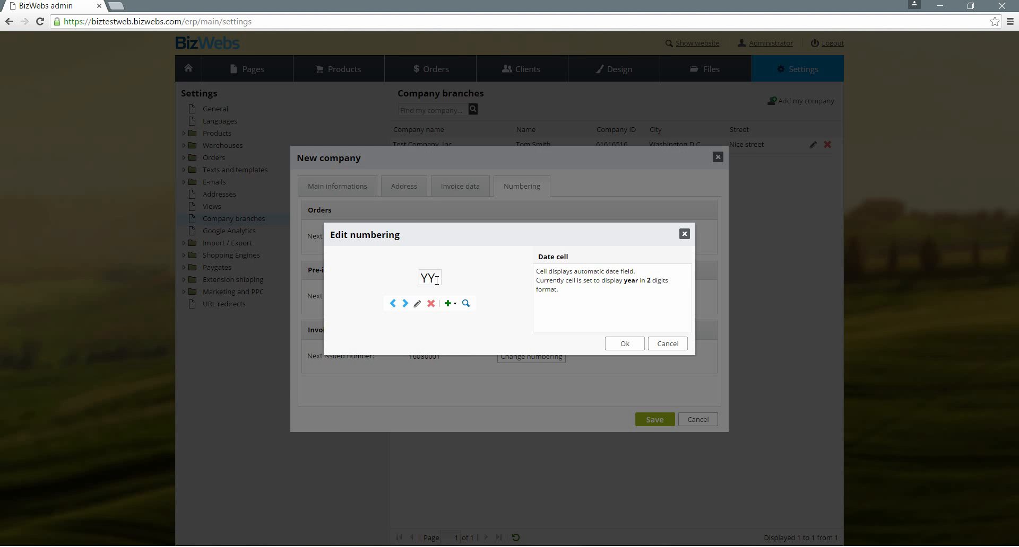
{"action": "left_click", "coordinate": [417, 304]}
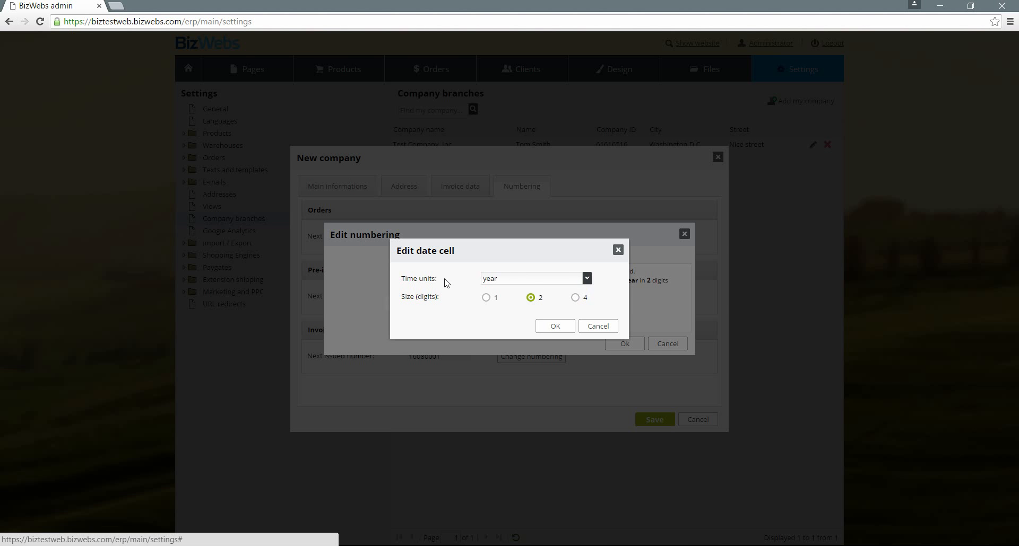
{"action": "left_click", "coordinate": [586, 279]}
{"action": "left_click", "coordinate": [552, 318]}
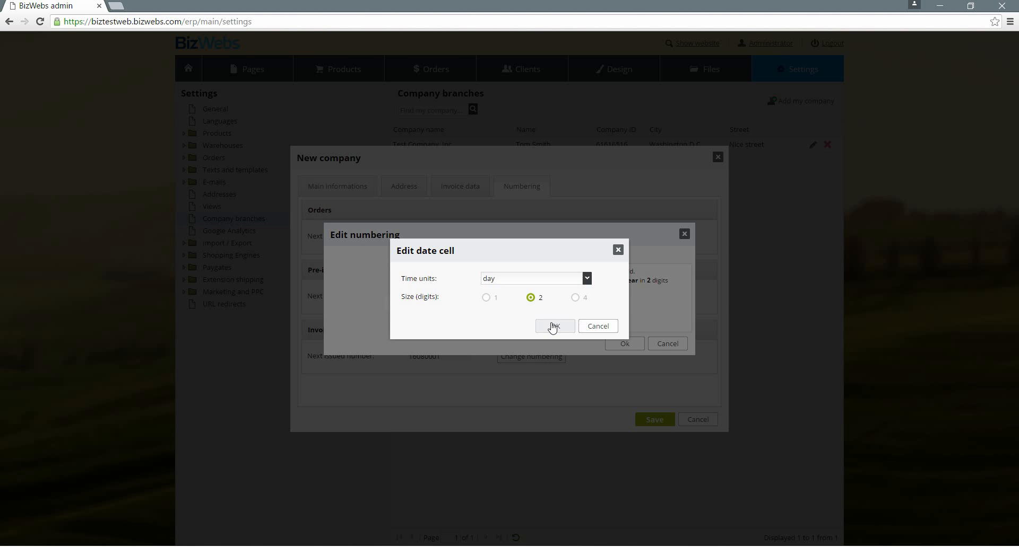
{"action": "left_click", "coordinate": [552, 326]}
Append a "-" text cell and a date cell set to show the month in 2 digits
{"action": "left_click", "coordinate": [448, 304]}
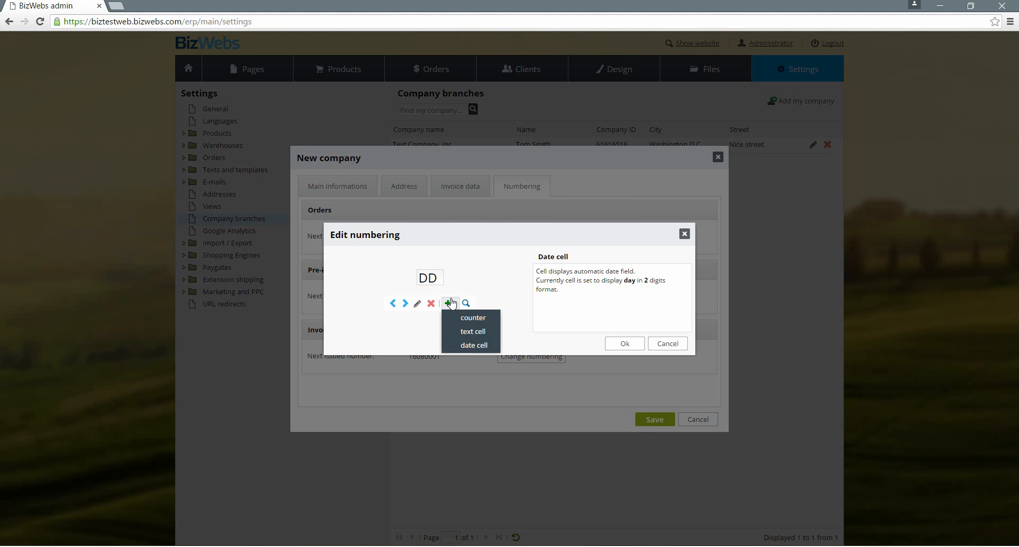
{"action": "left_click", "coordinate": [470, 332]}
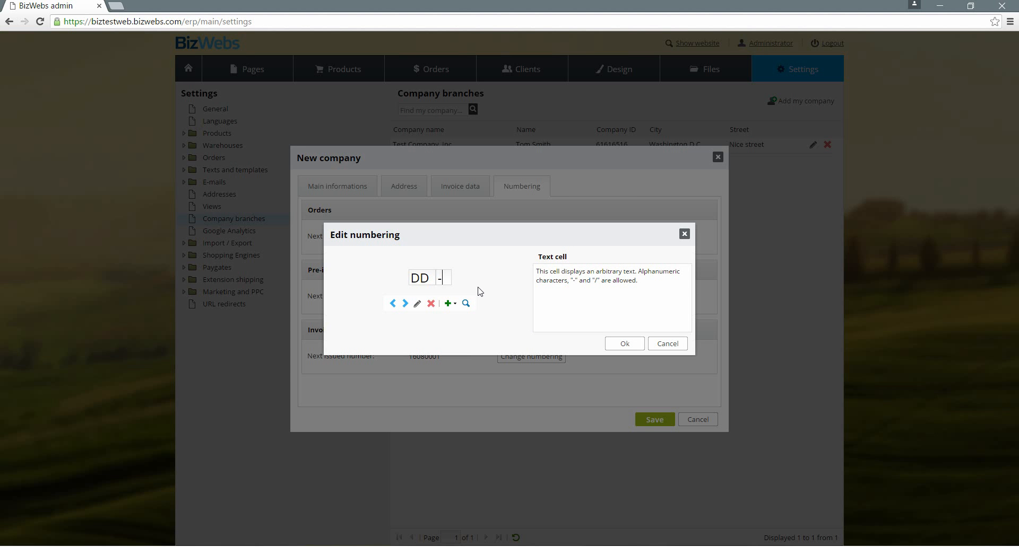
{"action": "left_click", "coordinate": [452, 304]}
{"action": "left_click", "coordinate": [470, 345]}
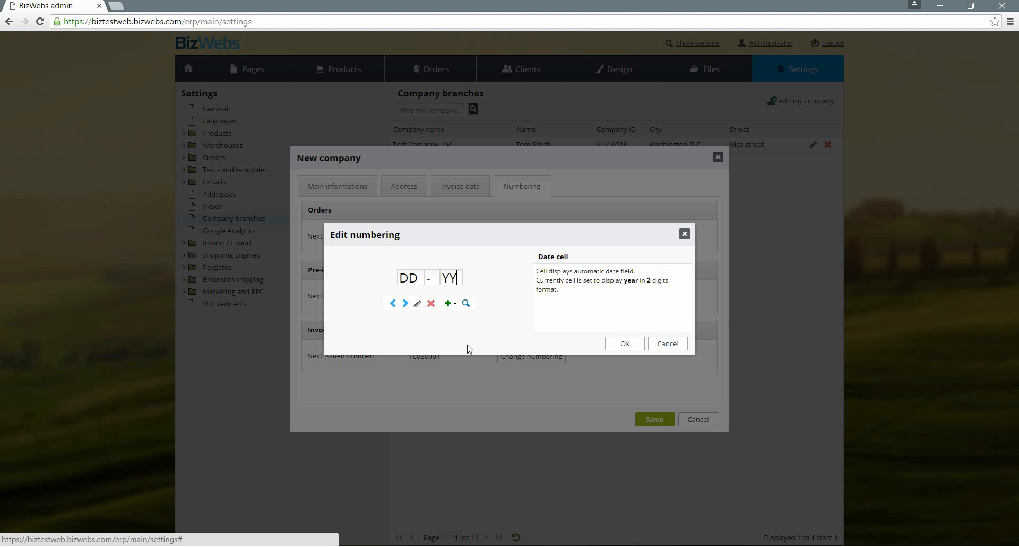
{"action": "left_click", "coordinate": [417, 303]}
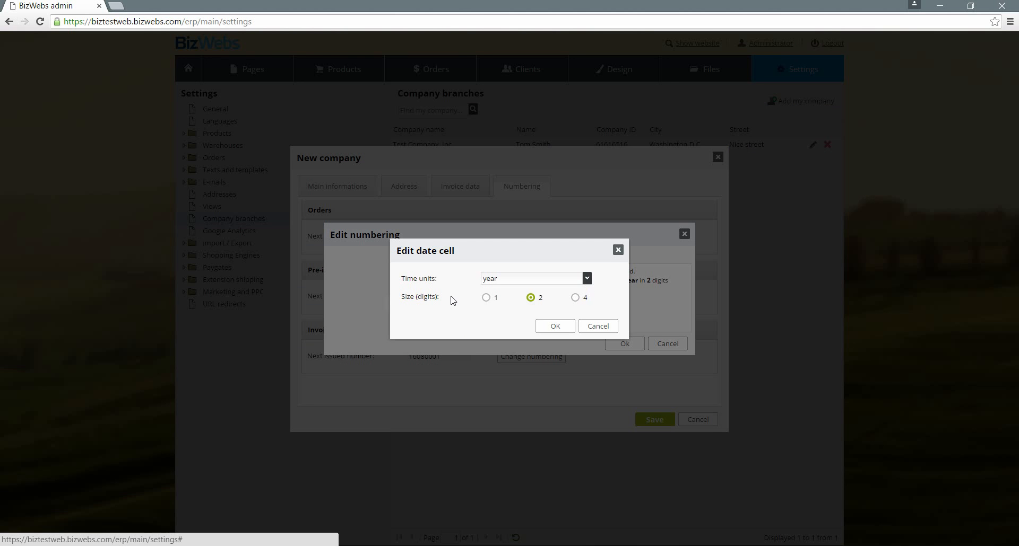
{"action": "left_click", "coordinate": [587, 279]}
{"action": "left_click", "coordinate": [571, 303]}
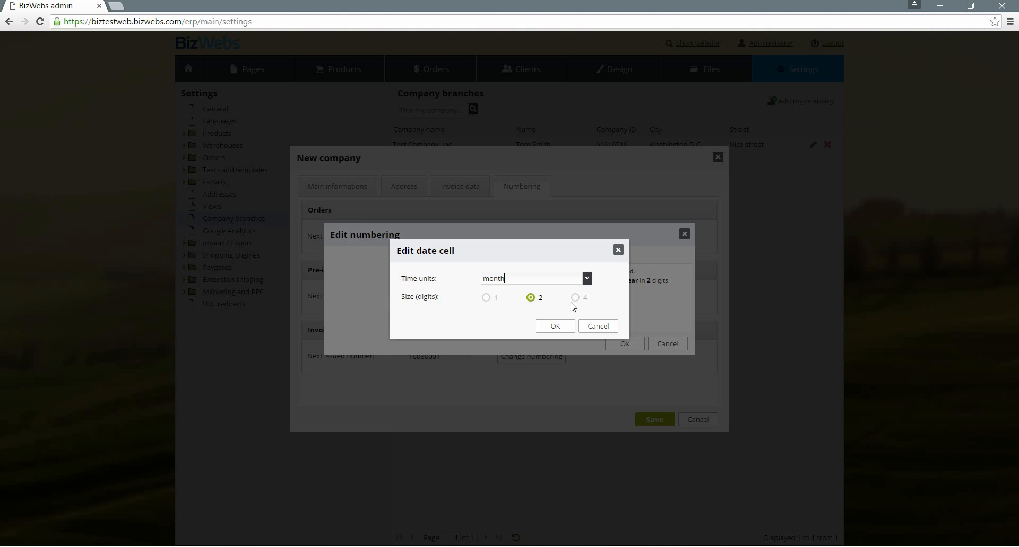
{"action": "left_click", "coordinate": [549, 328]}
Append another "-" text cell and a date cell showing the year
{"action": "left_click", "coordinate": [450, 304]}
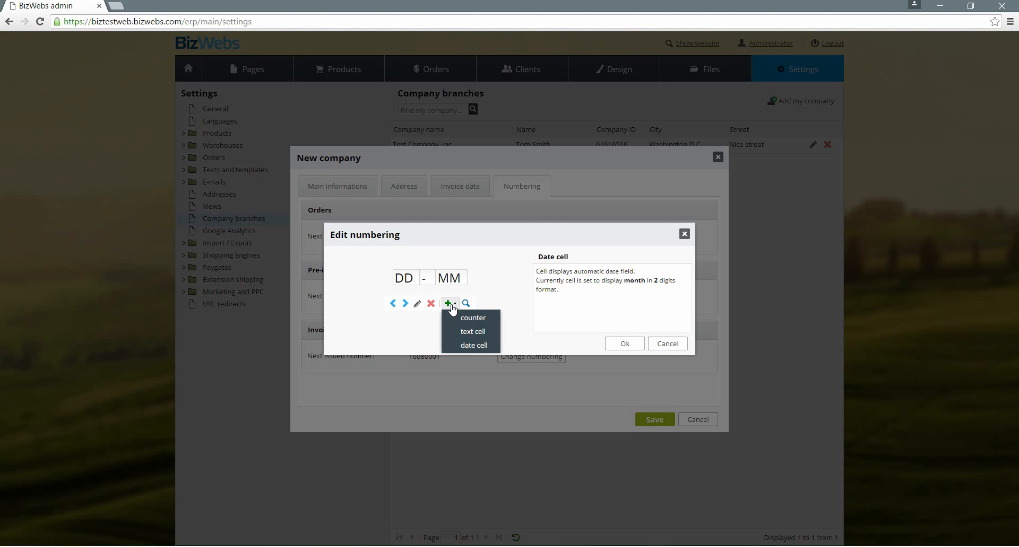
{"action": "left_click", "coordinate": [467, 331]}
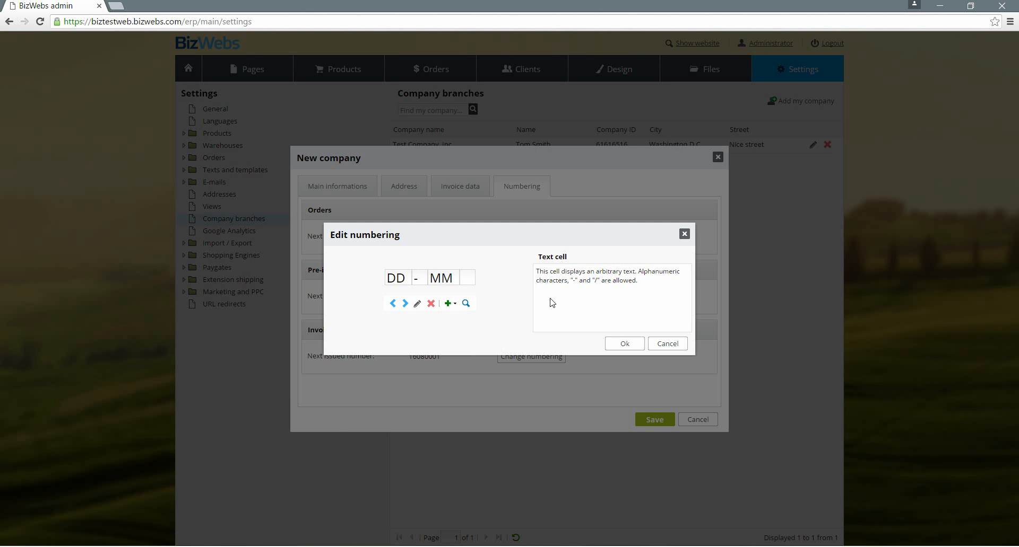
{"action": "type", "text": "-"}
{"action": "left_click", "coordinate": [451, 306]}
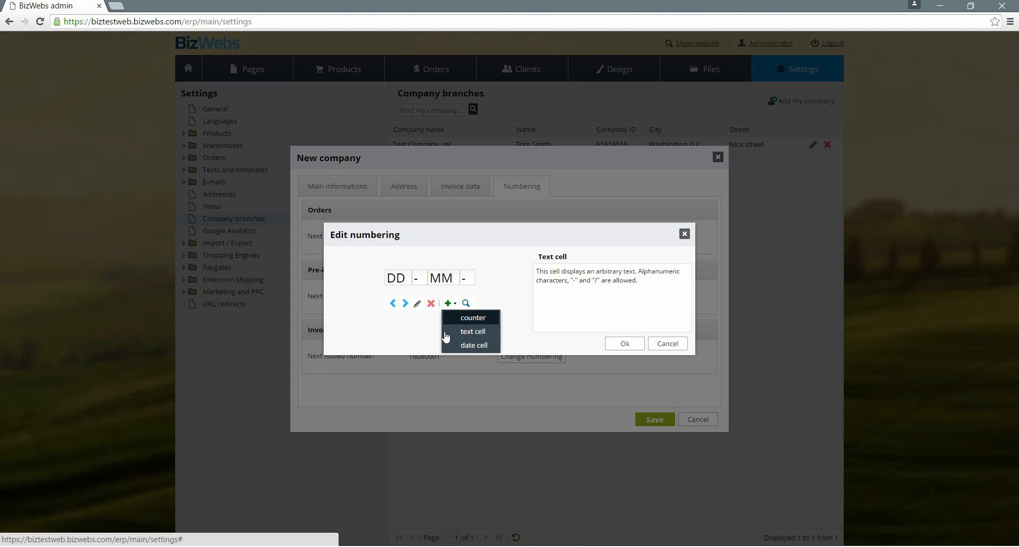
{"action": "left_click", "coordinate": [472, 346]}
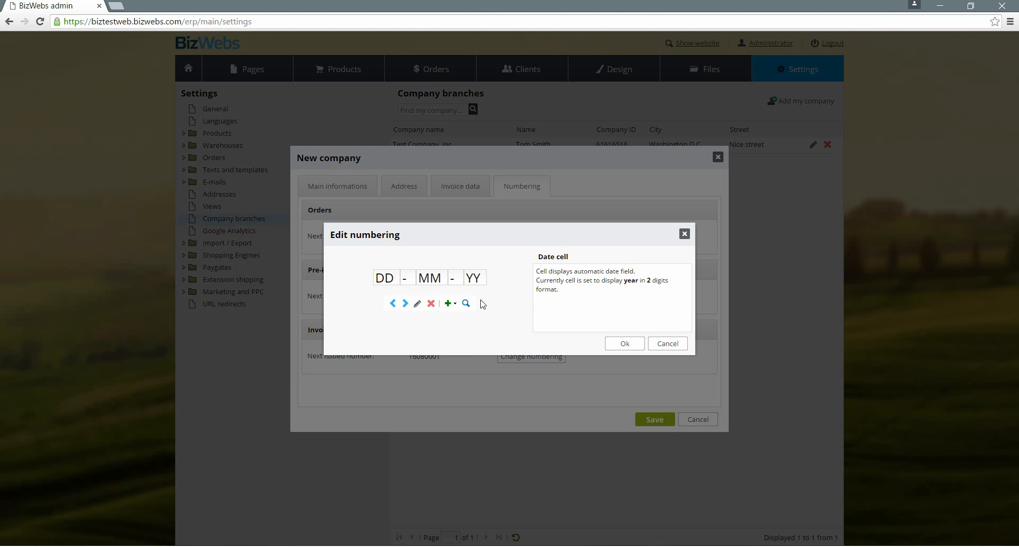
Append a "/" text cell and a counter cell to the numbering format
{"action": "left_click", "coordinate": [452, 303]}
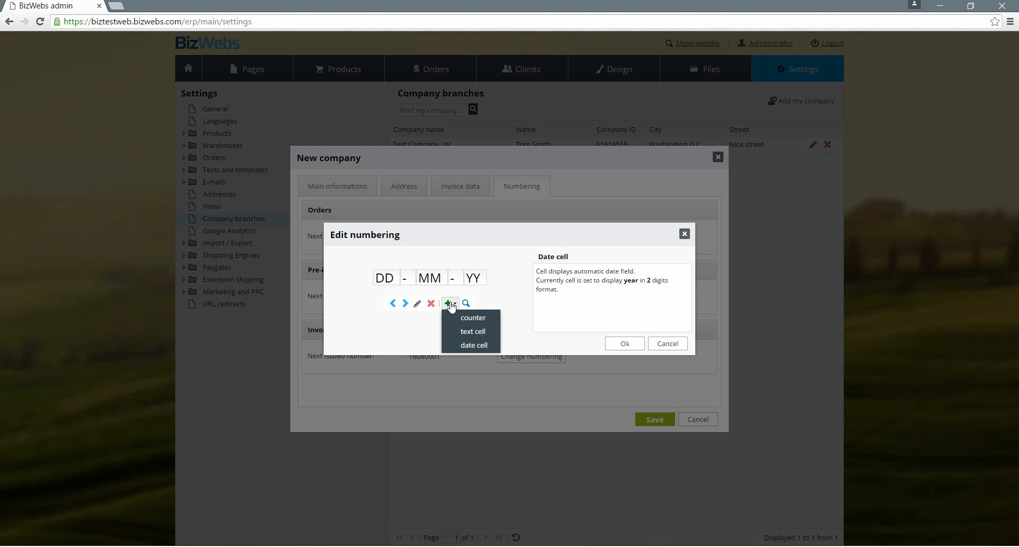
{"action": "left_click", "coordinate": [468, 333]}
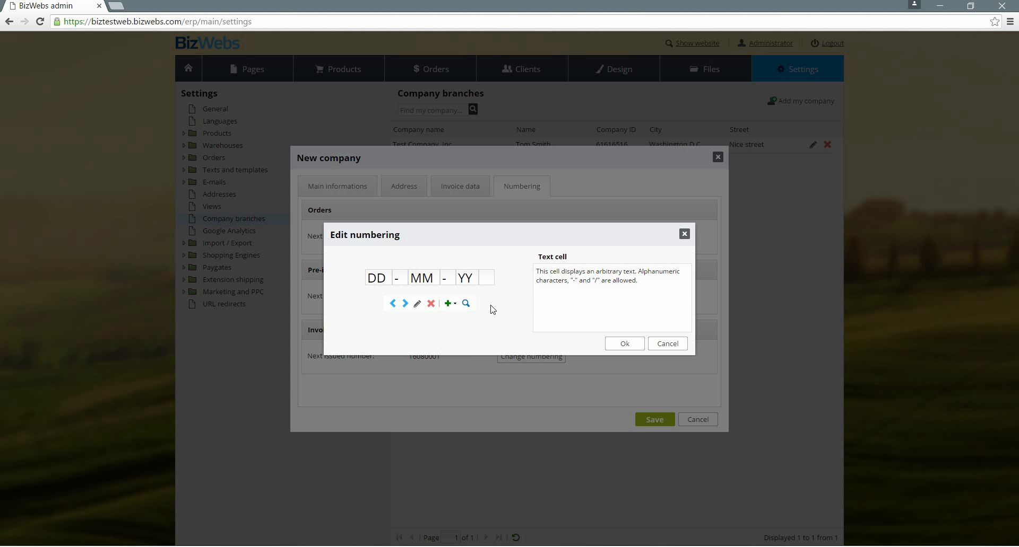
{"action": "type", "text": "/"}
{"action": "left_click", "coordinate": [451, 305]}
{"action": "left_click", "coordinate": [469, 318]}
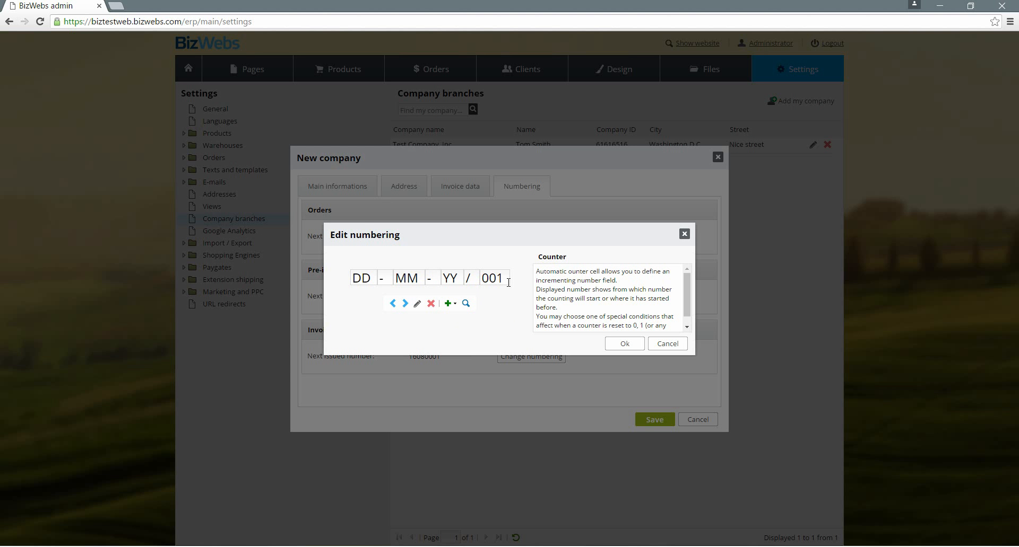
Set the counter cell to 5 digits with the type "increase +1, if year is the same, set to "1" otherwise"
{"action": "left_click", "coordinate": [417, 304]}
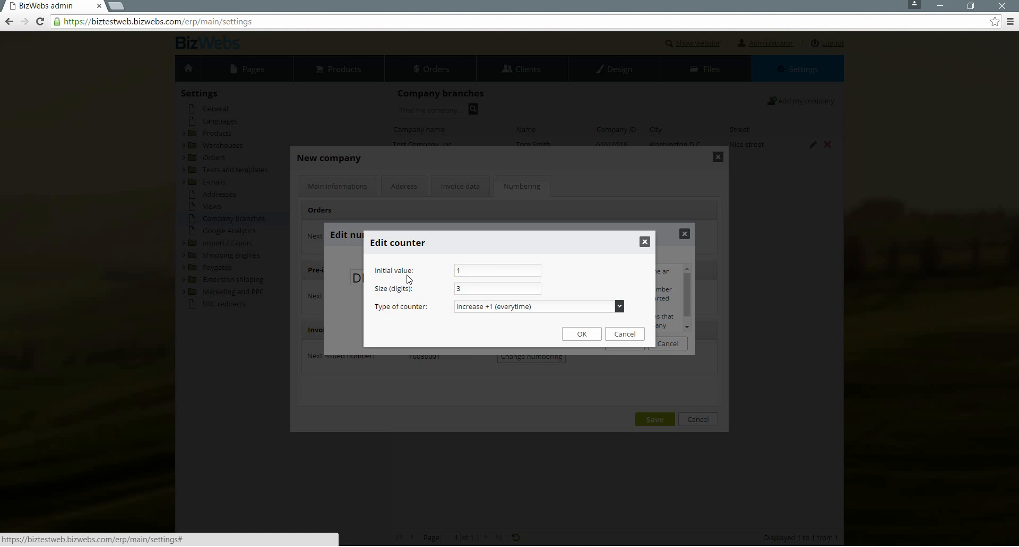
{"action": "left_click", "coordinate": [484, 290]}
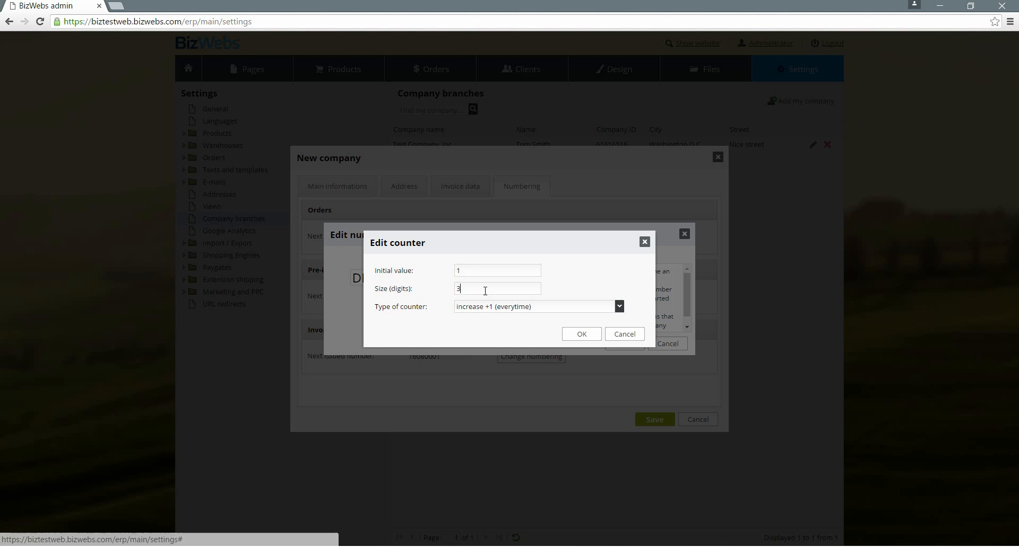
{"action": "key", "text": "BackSpace"}
{"action": "type", "text": "5"}
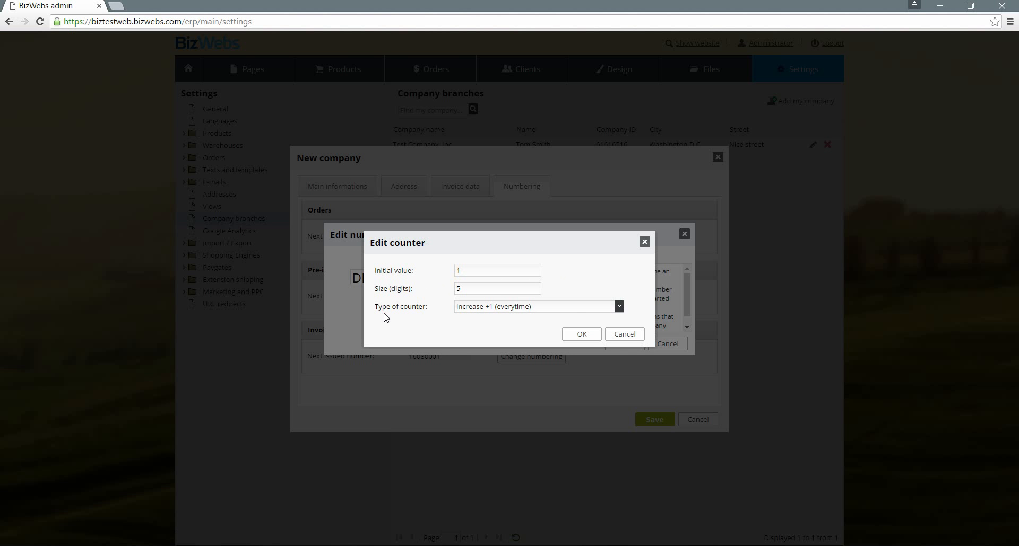
{"action": "left_click", "coordinate": [618, 308]}
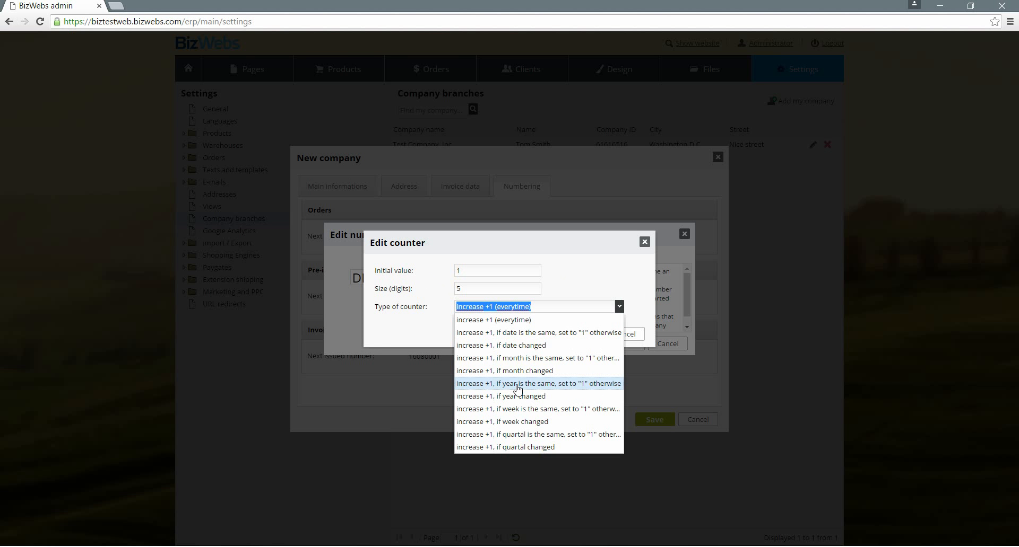
{"action": "left_click", "coordinate": [575, 385]}
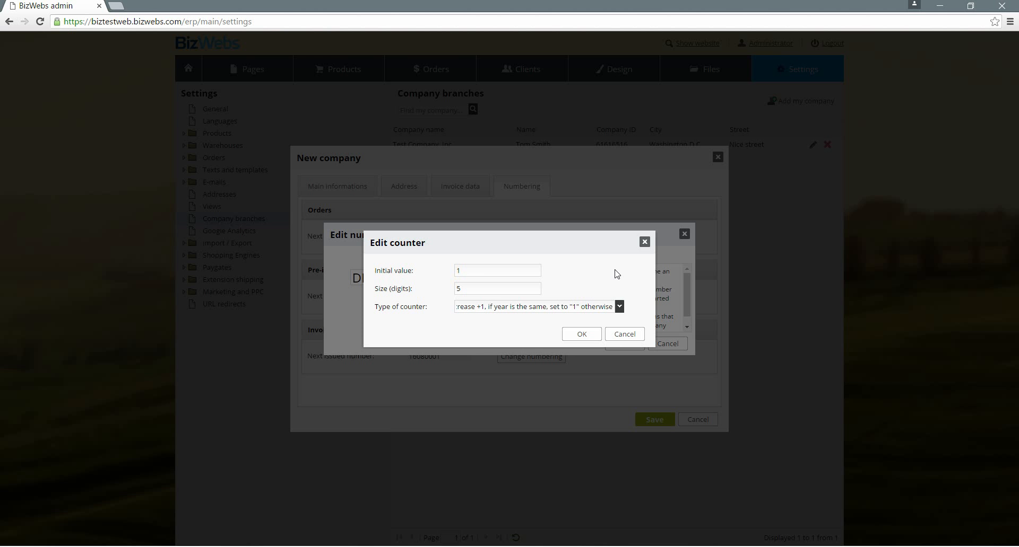
{"action": "left_click", "coordinate": [590, 336]}
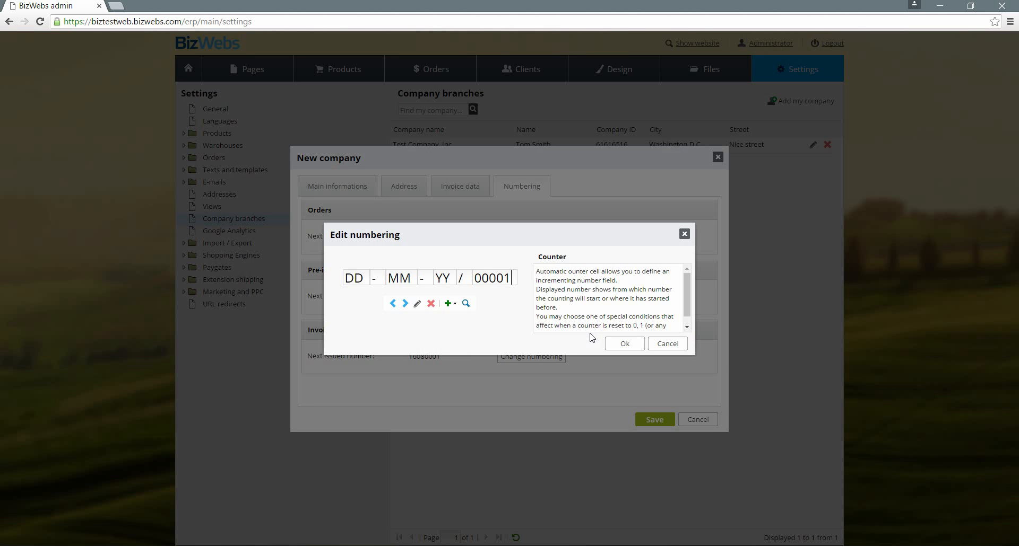
Confirm the edited orders numbering format and save the new company branch
{"action": "left_click", "coordinate": [617, 344]}
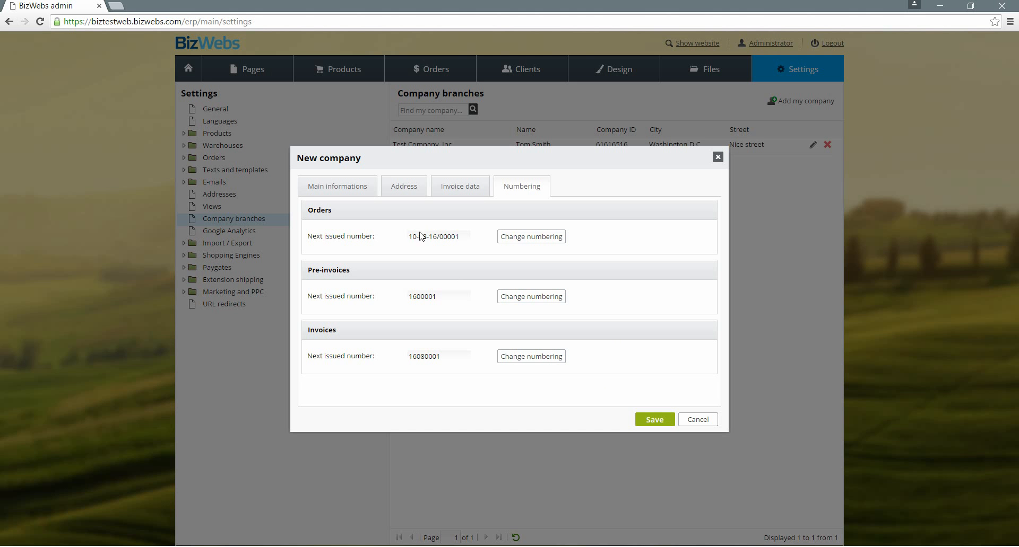
{"action": "left_click_drag", "start_coordinate": [408, 237], "coordinate": [438, 235]}
{"action": "left_click", "coordinate": [434, 244]}
{"action": "left_click", "coordinate": [655, 420]}
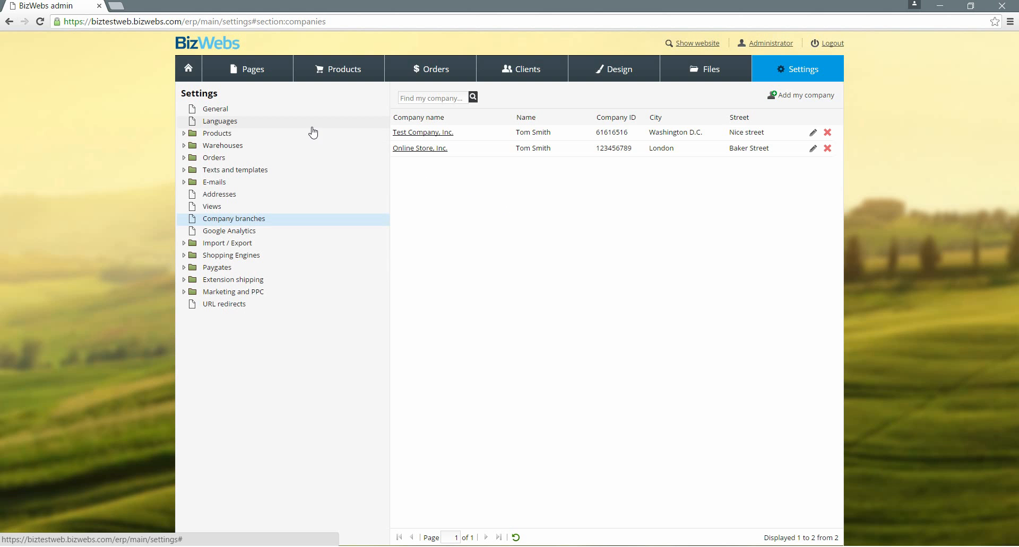
Set the invoicing company of the United States of America language version to Online Store, Inc. and save
{"action": "left_click", "coordinate": [312, 126]}
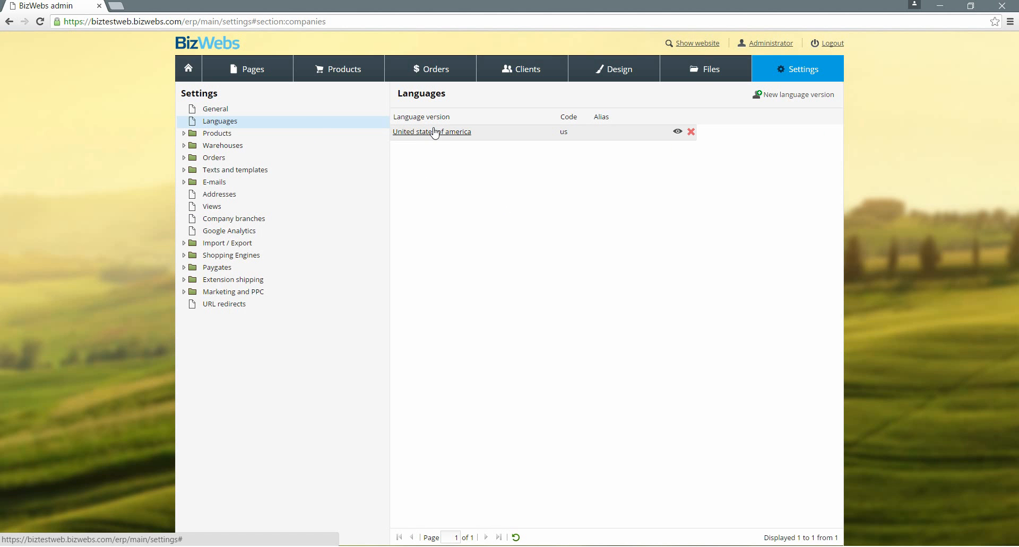
{"action": "left_click", "coordinate": [435, 133]}
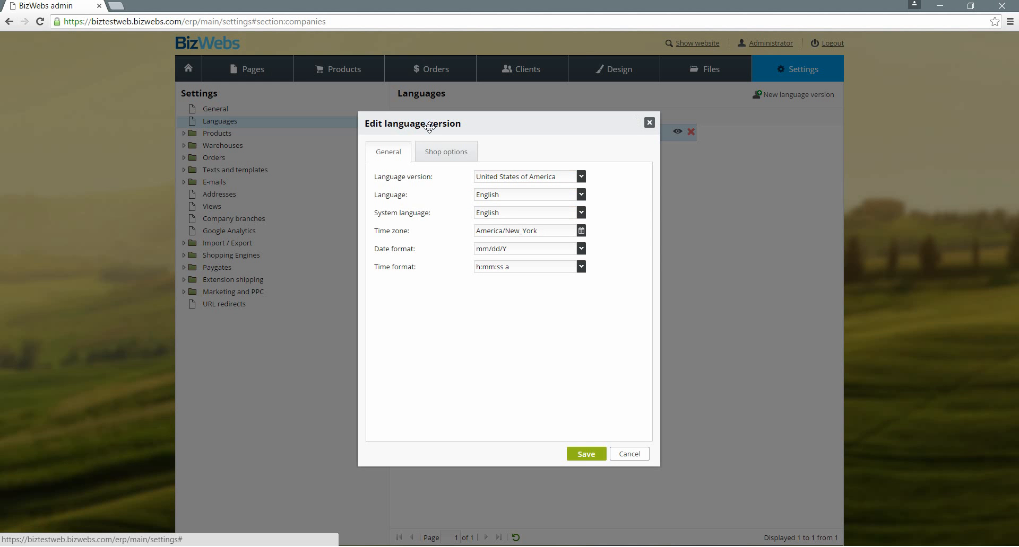
{"action": "left_click", "coordinate": [447, 152]}
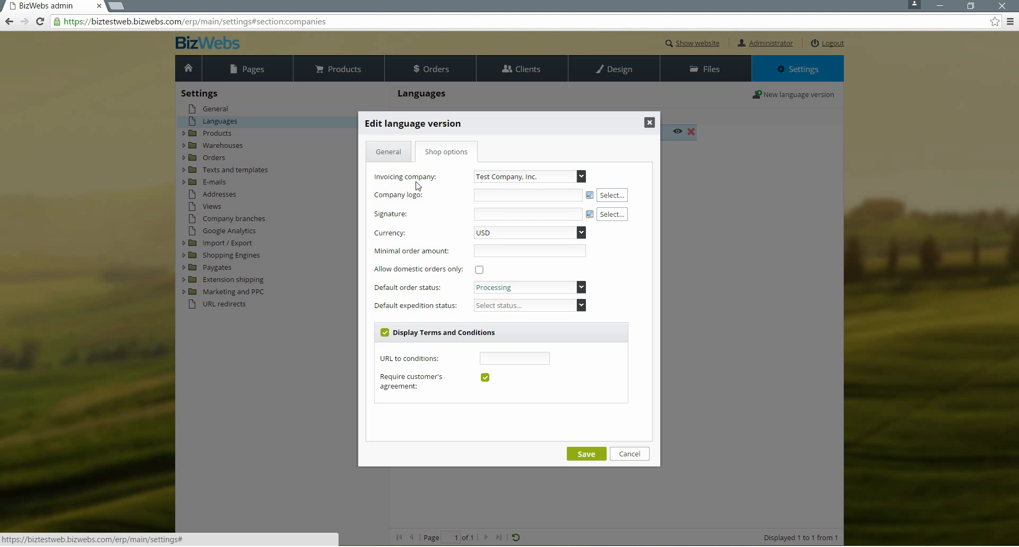
{"action": "left_click", "coordinate": [567, 177]}
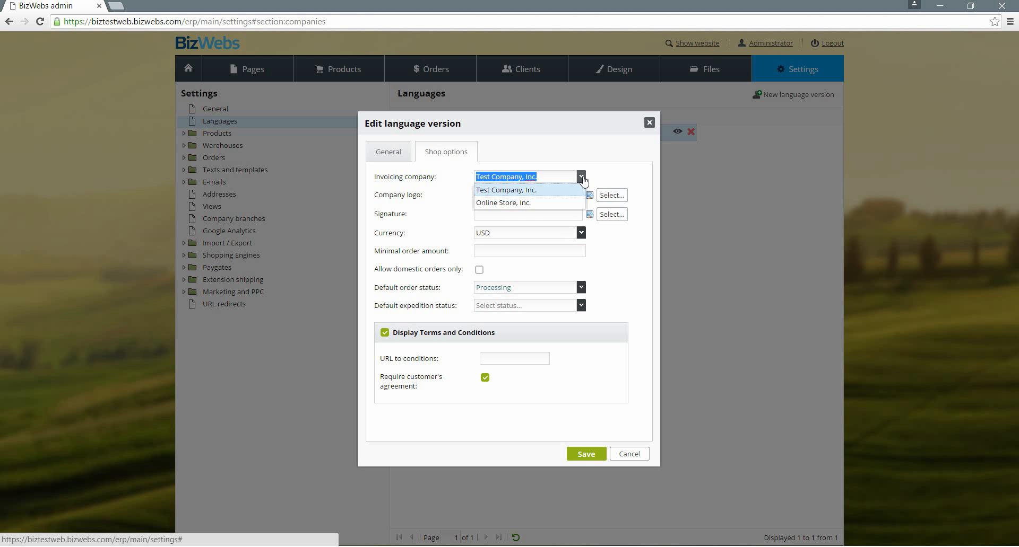
{"action": "left_click", "coordinate": [566, 203]}
{"action": "left_click", "coordinate": [593, 452]}
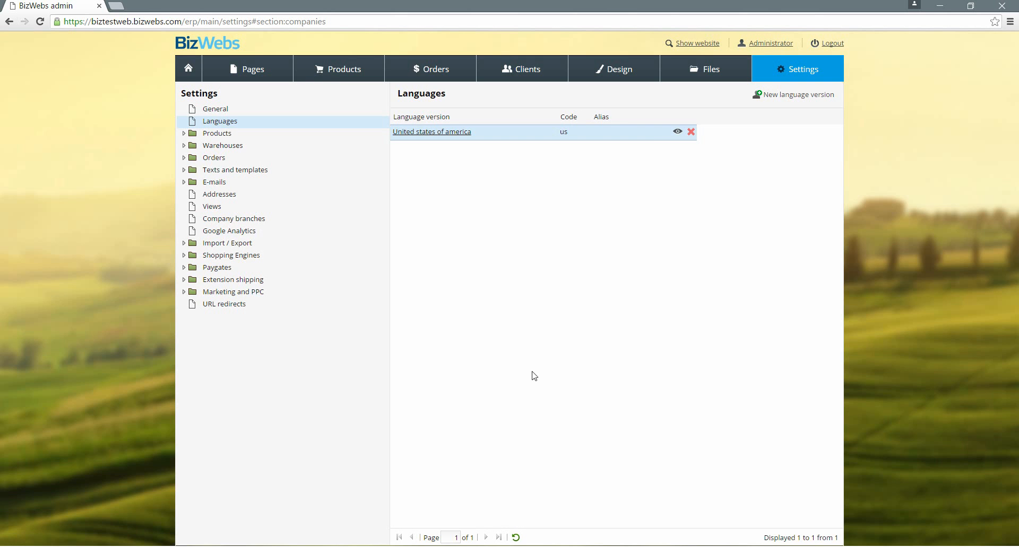
Remove the Test Company, Inc. branch from the company branches
{"action": "left_click", "coordinate": [259, 221]}
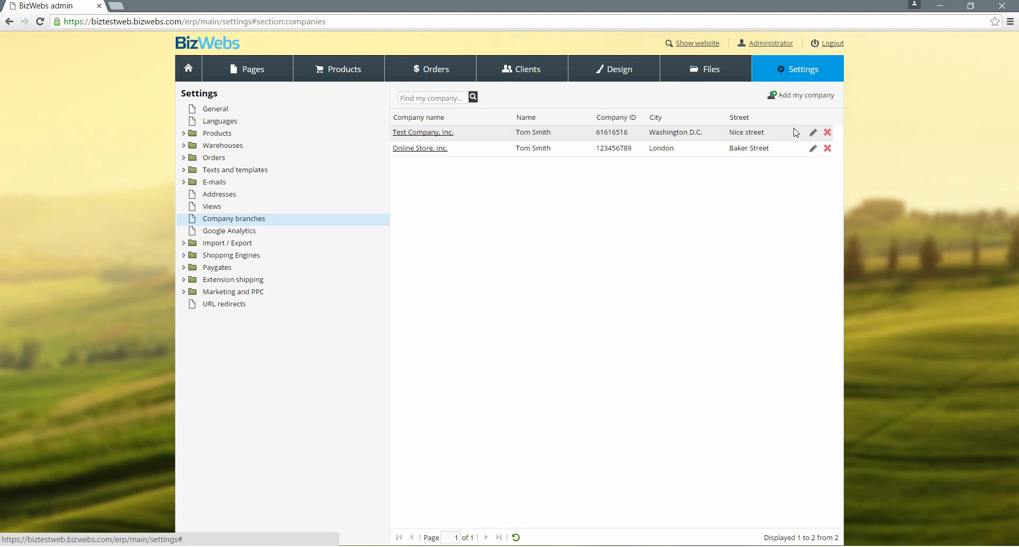
{"action": "left_click", "coordinate": [827, 132]}
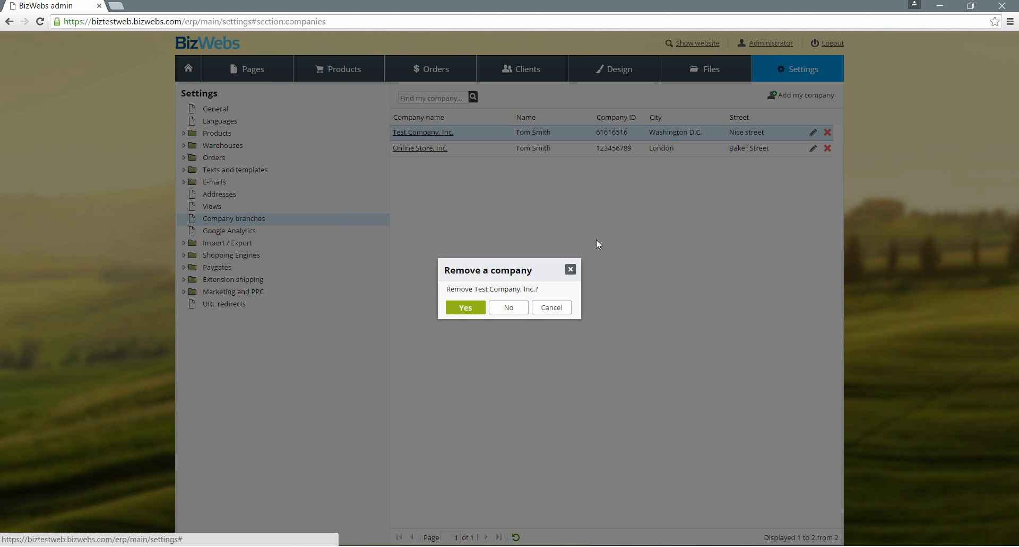
{"action": "left_click", "coordinate": [463, 308]}
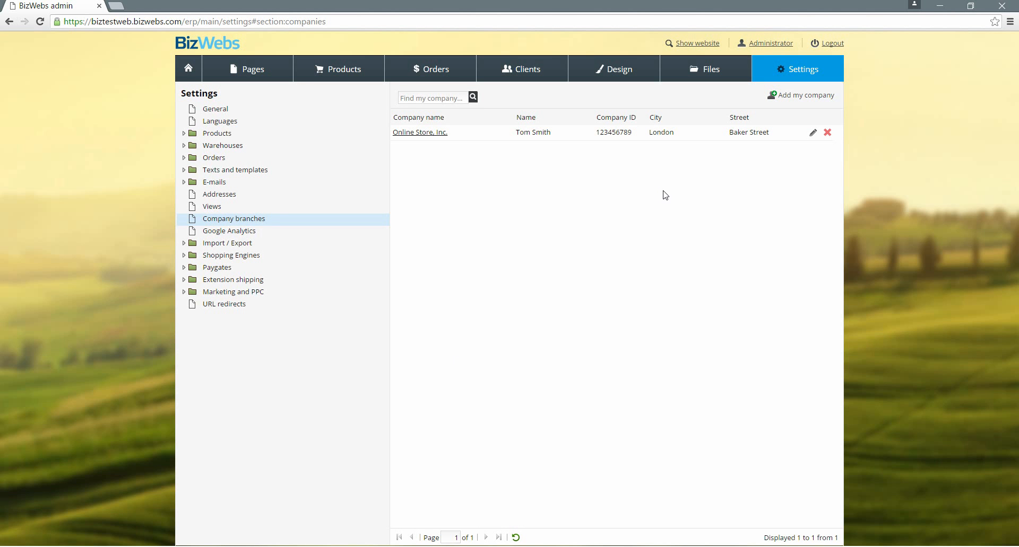
Review the Online Store, Inc. branch's information, address, invoice data and numbering, then save it
{"action": "left_click", "coordinate": [419, 137]}
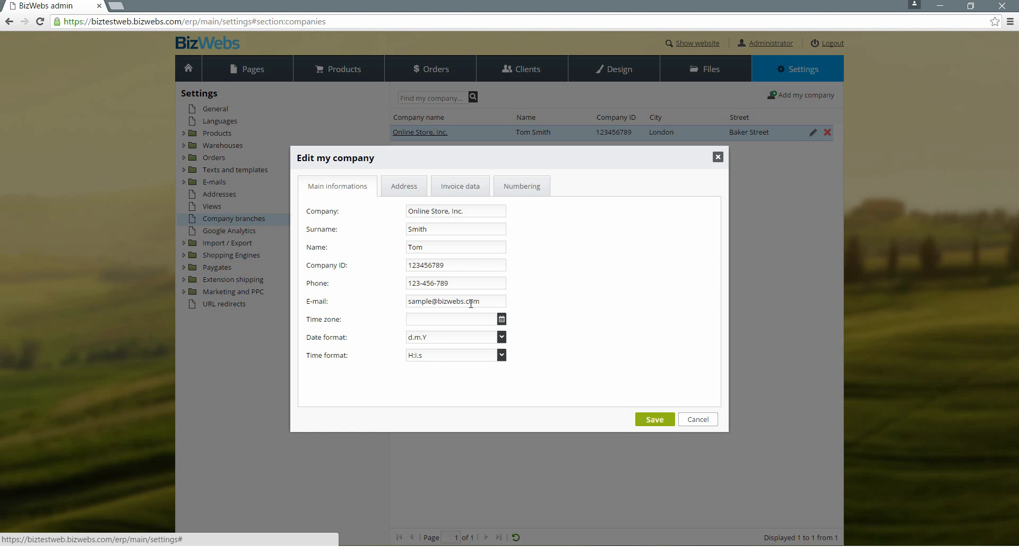
{"action": "left_click", "coordinate": [422, 193]}
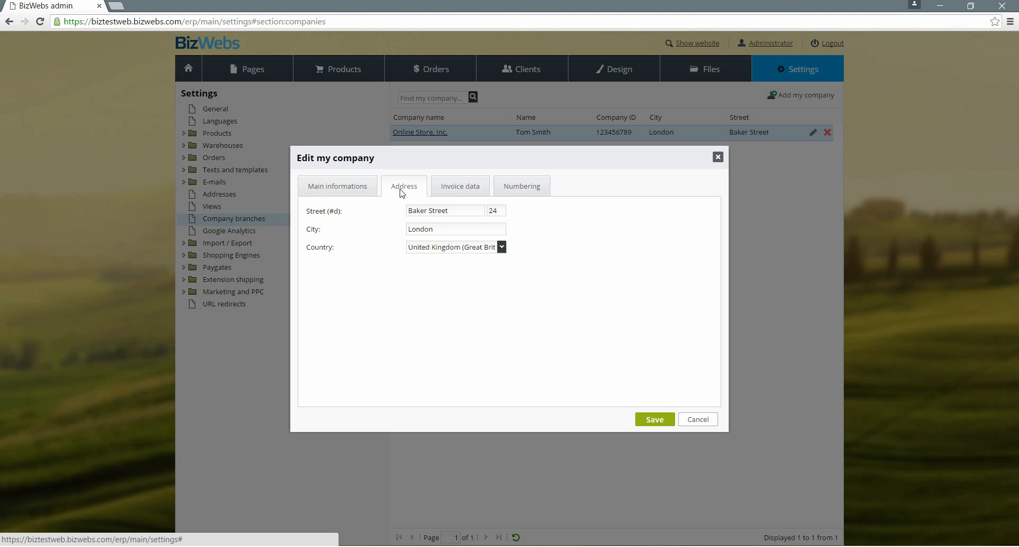
{"action": "left_click", "coordinate": [464, 193]}
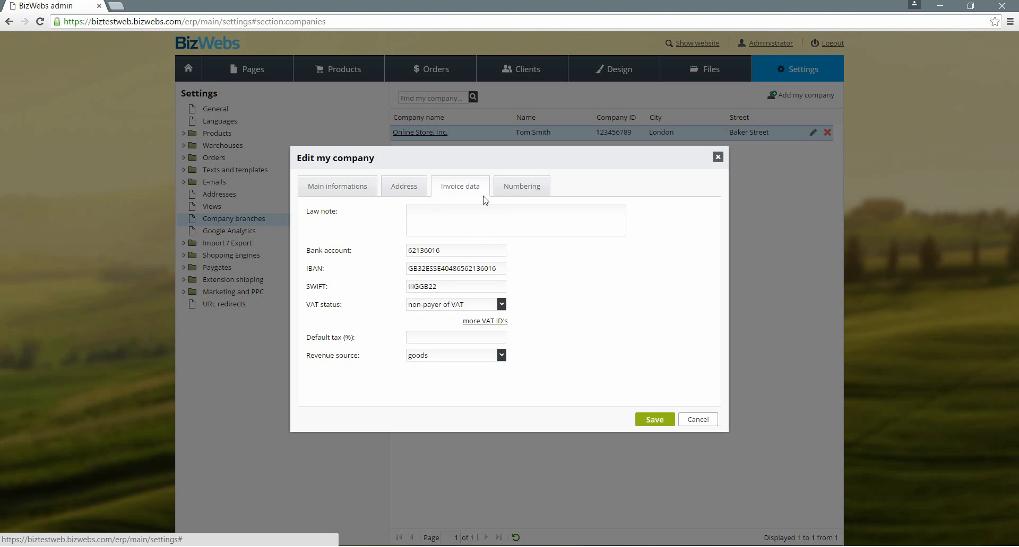
{"action": "left_click", "coordinate": [519, 193]}
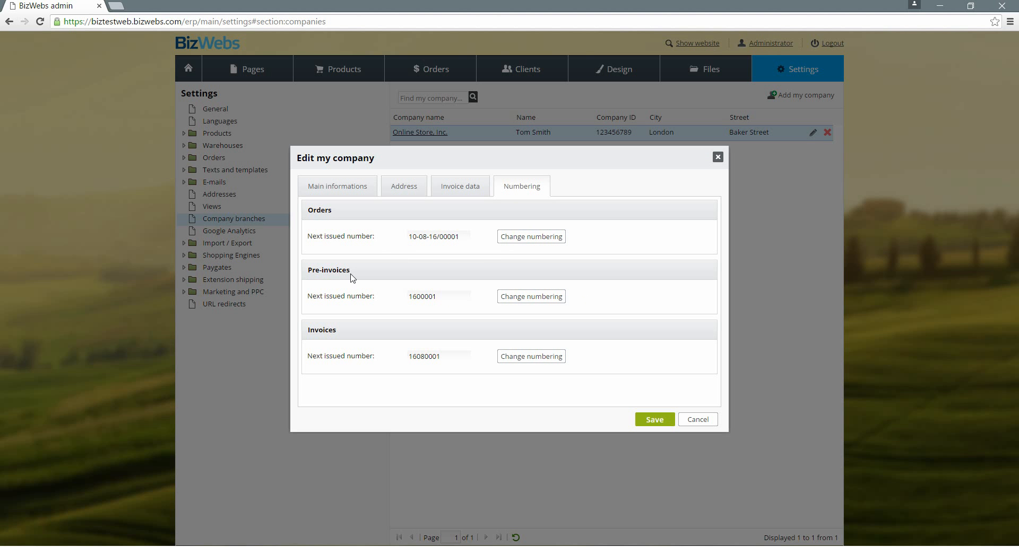
{"action": "left_click", "coordinate": [639, 421]}
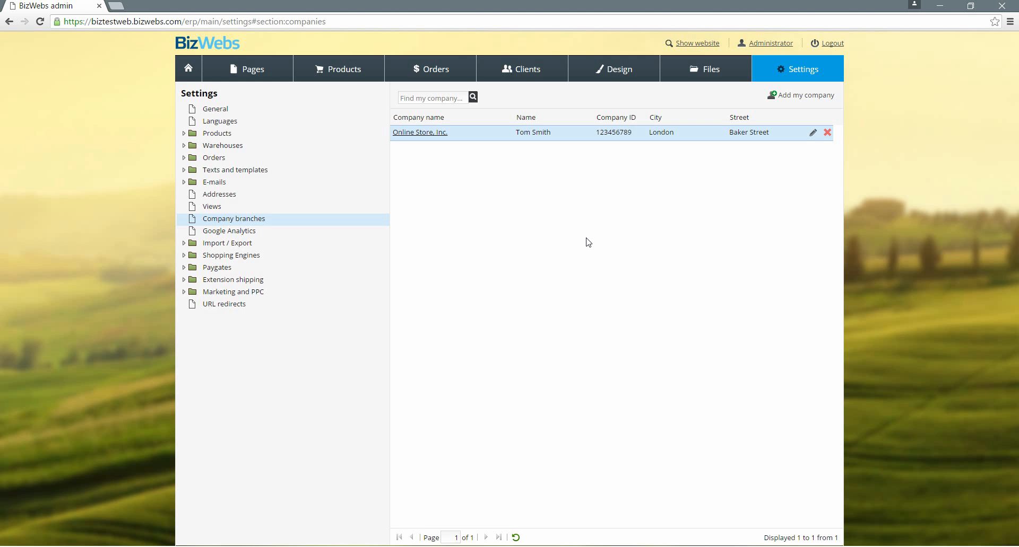